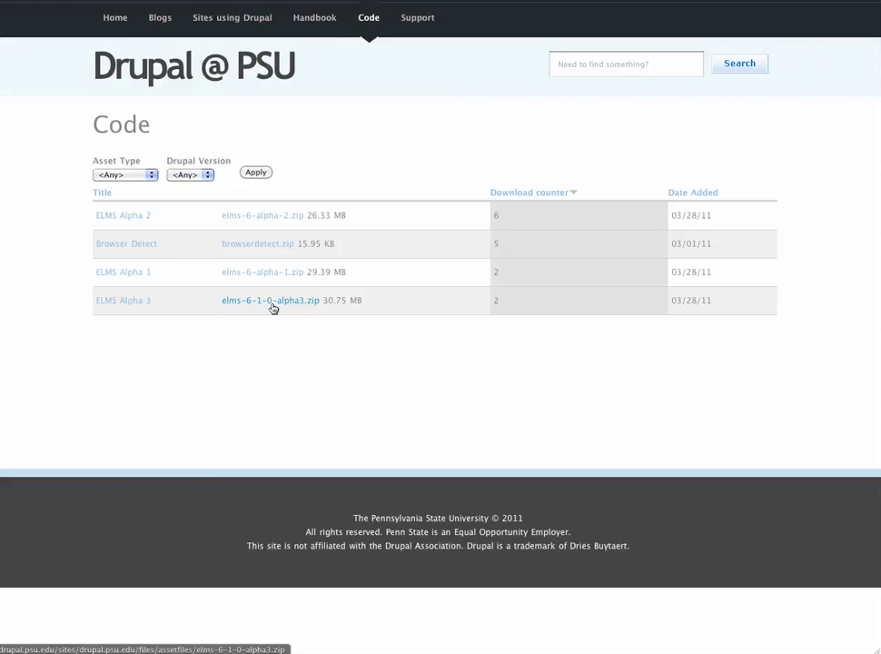
Open the ELMS Alpha 3 release page with its elms-6-1-0-alpha3.zip attachment.
left_click(135, 302)
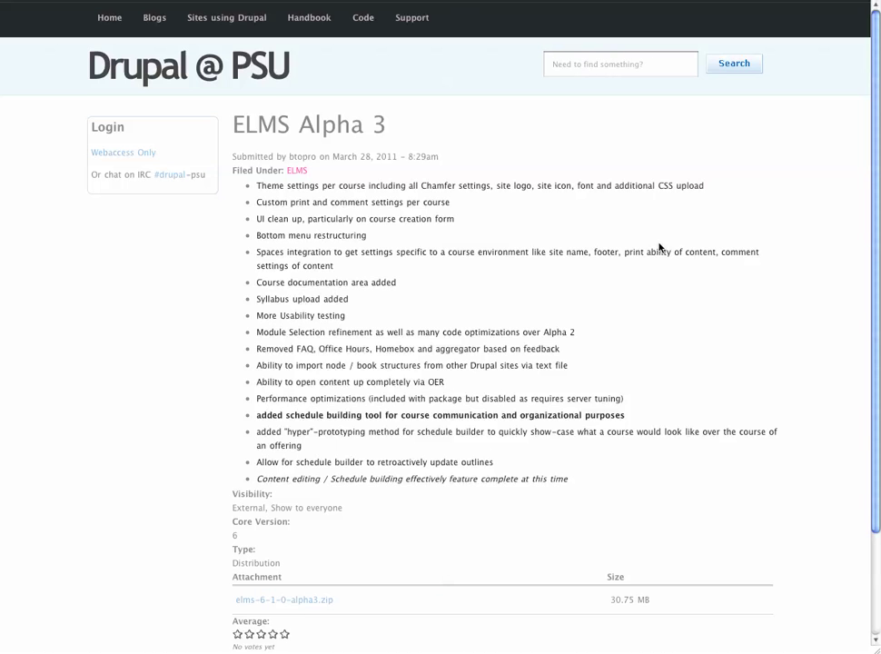
key("F9")
Open the extracted elms folder in Downloads and the elms folder in MAMP's htdocs.
left_click(796, 374)
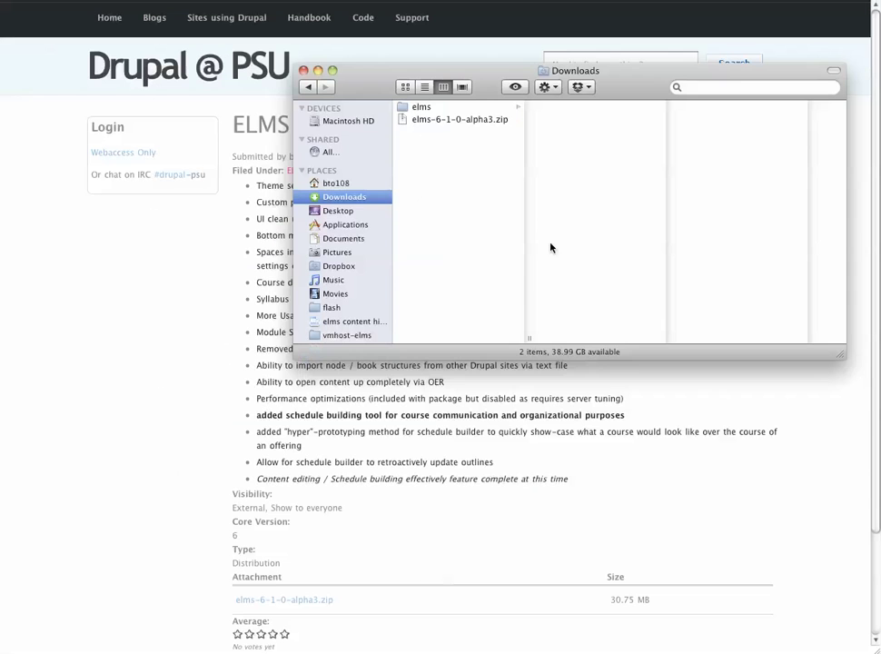
left_click(435, 121)
left_click(476, 108)
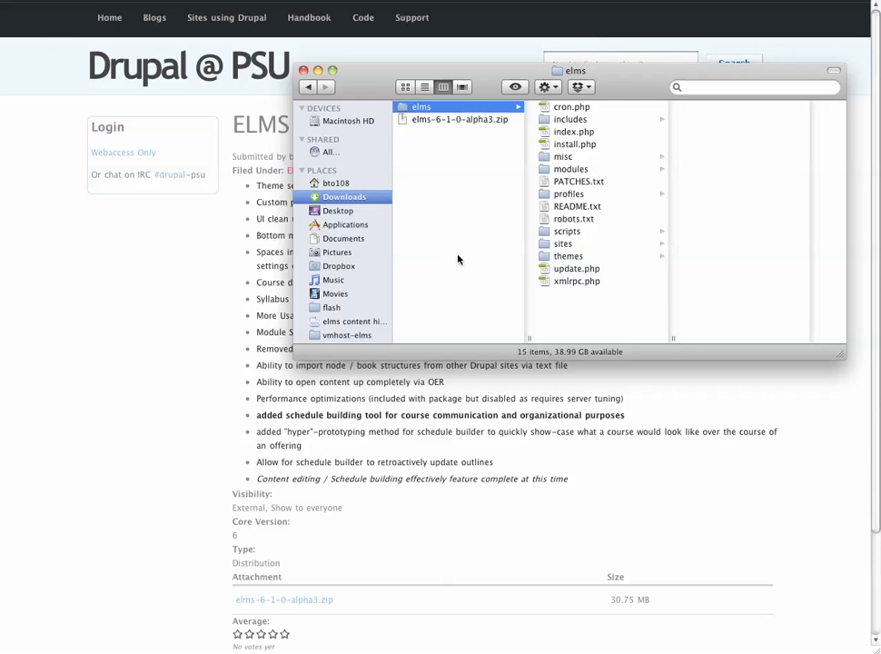
key("F9")
left_click(409, 390)
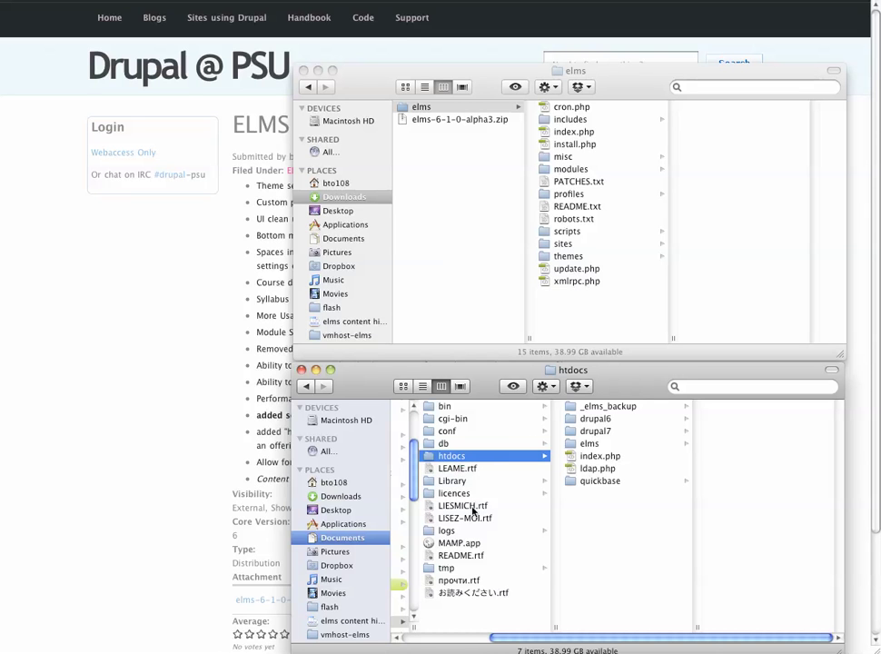
left_click(599, 444)
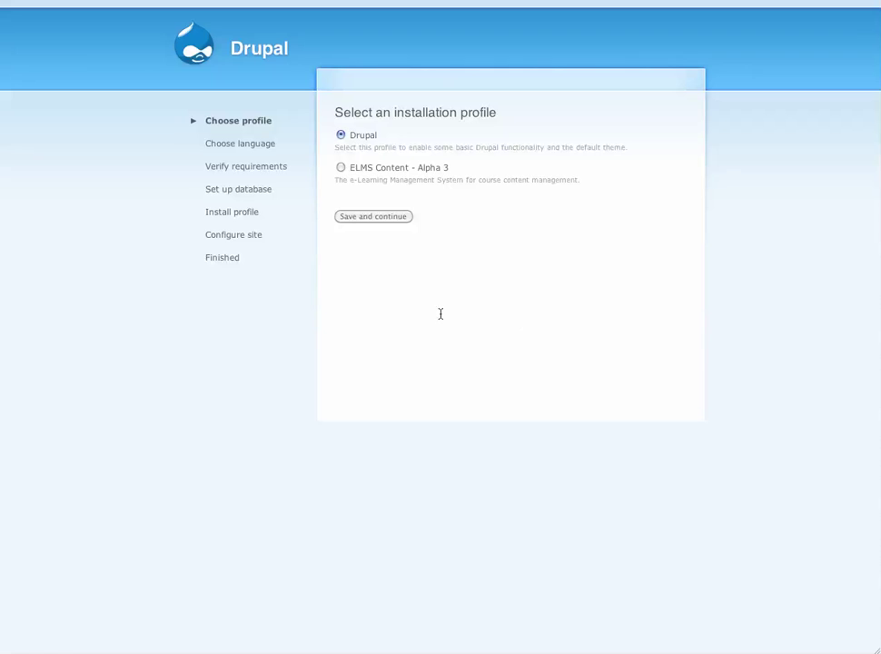
Choose the ELMS Content - Alpha 3 install profile and continue installing.
left_click_drag(351, 169, 460, 172)
left_click(341, 168)
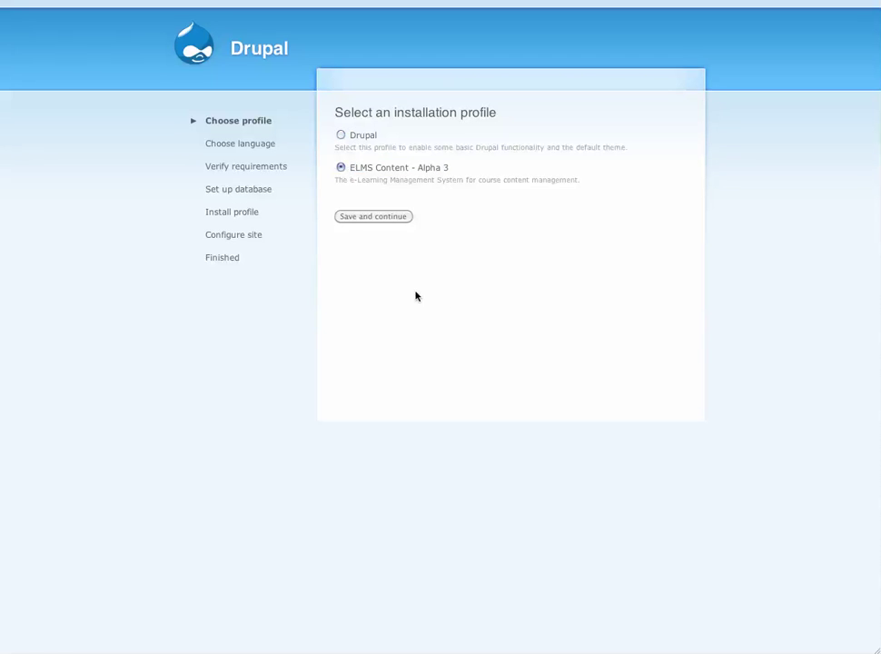
left_click(366, 220)
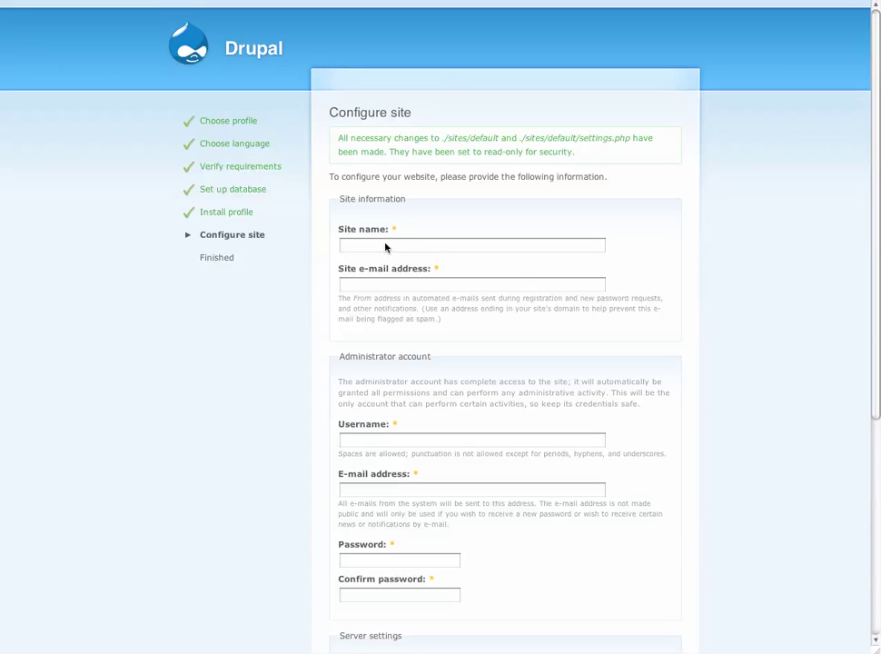
Enter the site name, the site e-mail address and the administrator username.
left_click(424, 245)
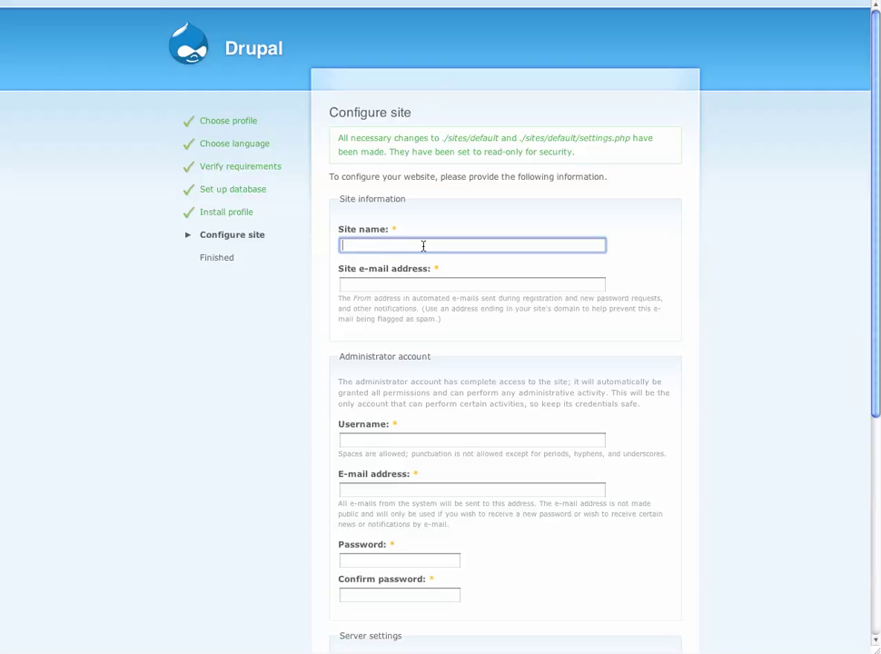
key("Tab")
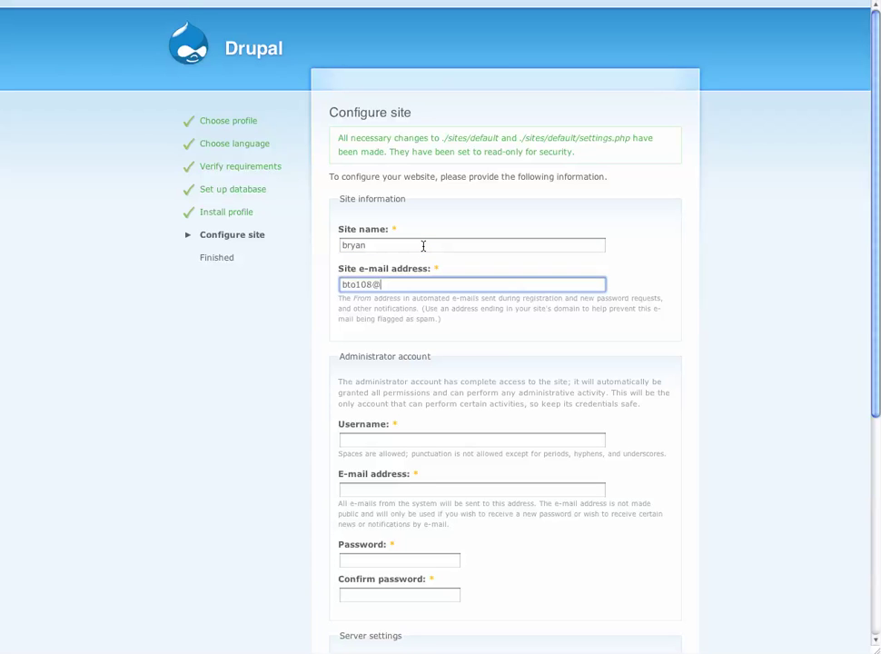
scroll(423, 245, "down", 3)
left_click(381, 333)
type("btopro")
Enter the administrator password in both fields and turn off automatic update checks.
scroll(385, 330, "down", 4)
left_click(390, 325)
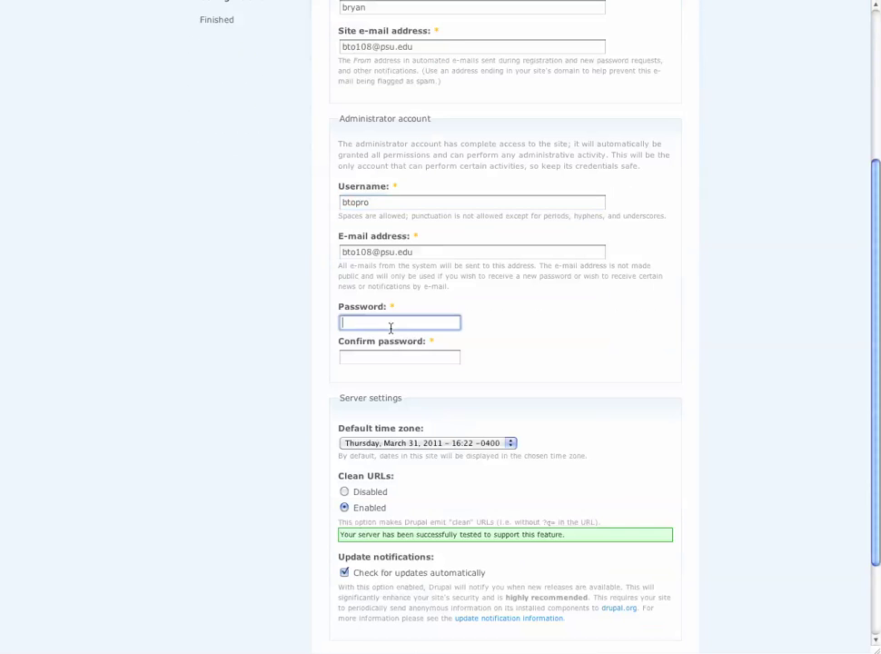
type("••••••••")
key("Tab")
type("•••••")
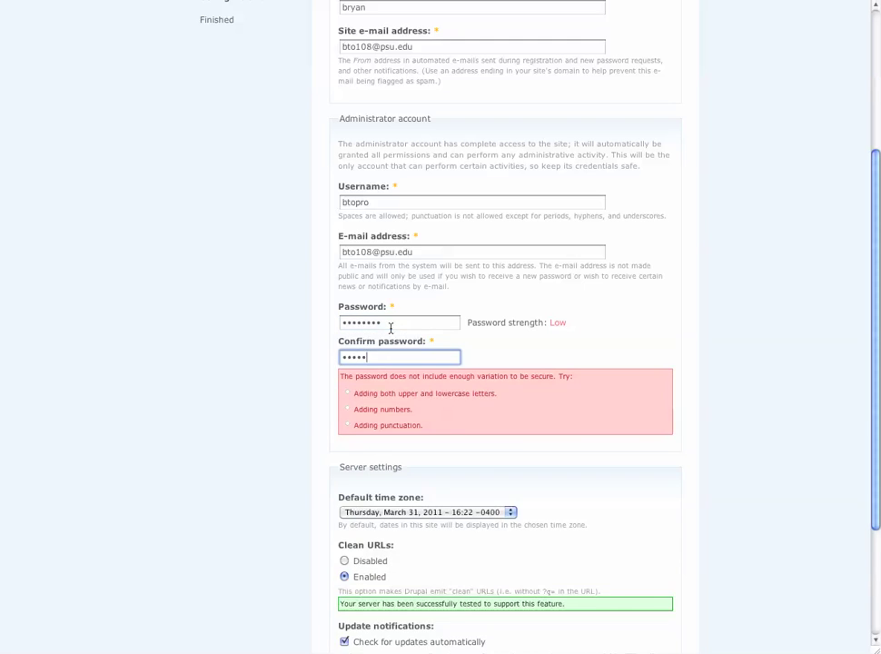
scroll(378, 395, "down", 5)
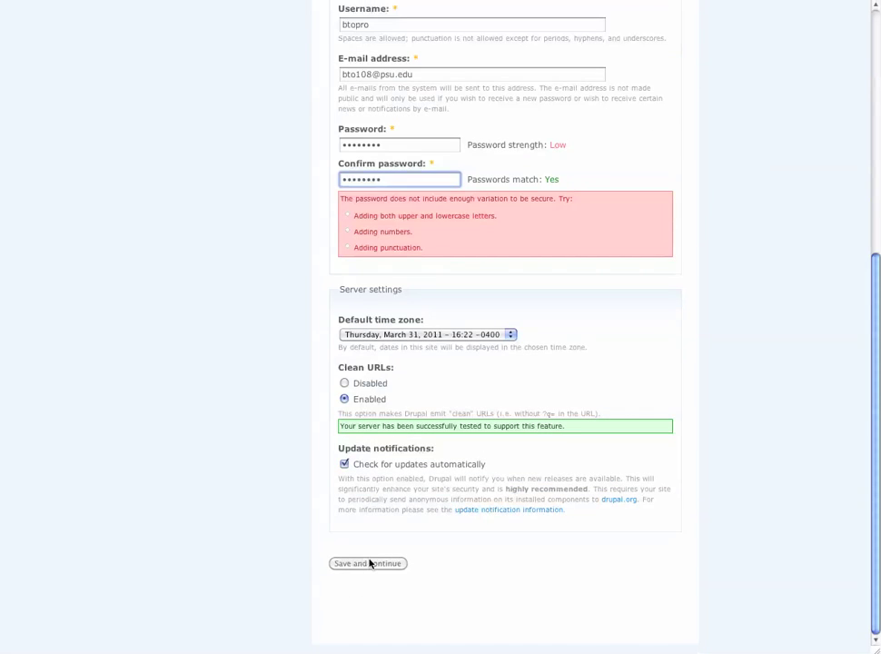
left_click(369, 563)
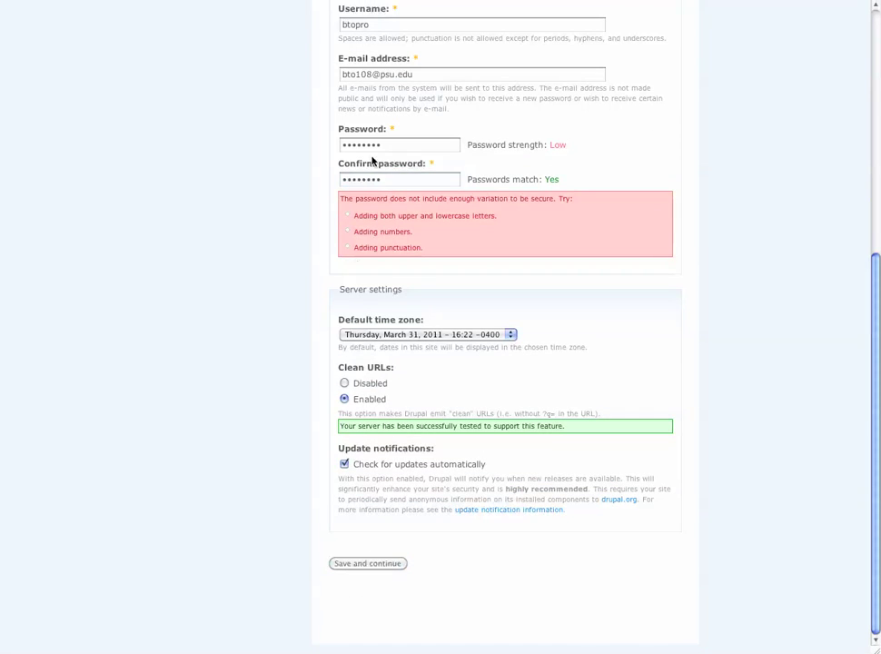
left_click(344, 465)
Submit the site configuration and look through the admin toolbar menus on the Welcome to ELMS page.
left_click(366, 564)
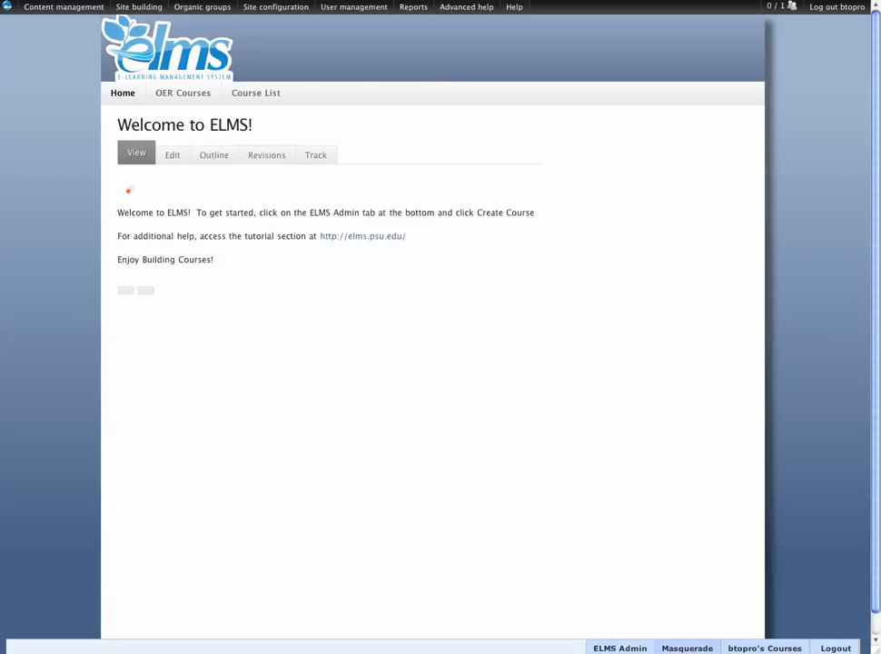
mouse_move(50, 9)
mouse_move(253, 10)
Check that OER Courses and Course List are empty, then go to Create Course under ELMS Admin.
left_click(175, 98)
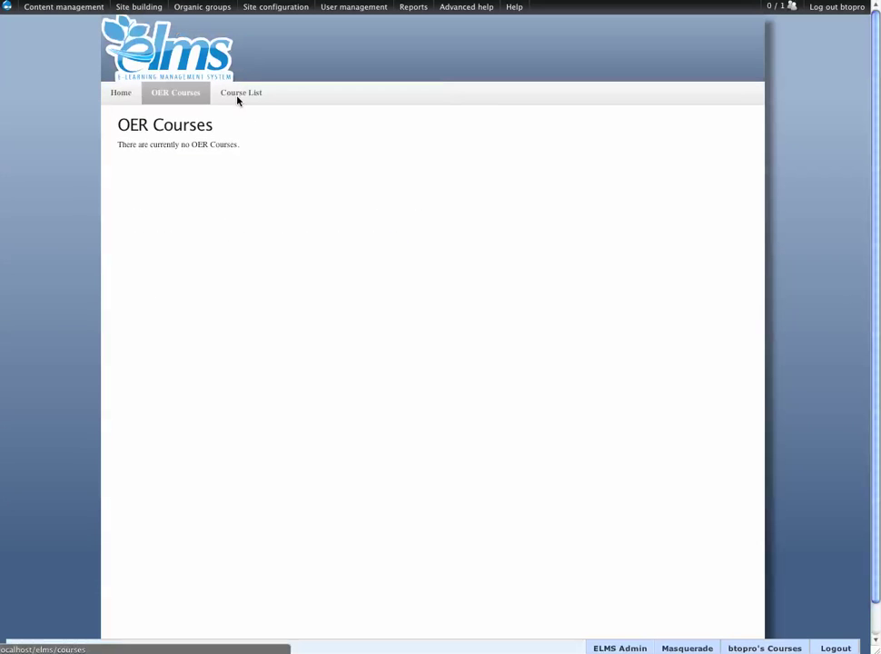
left_click(237, 98)
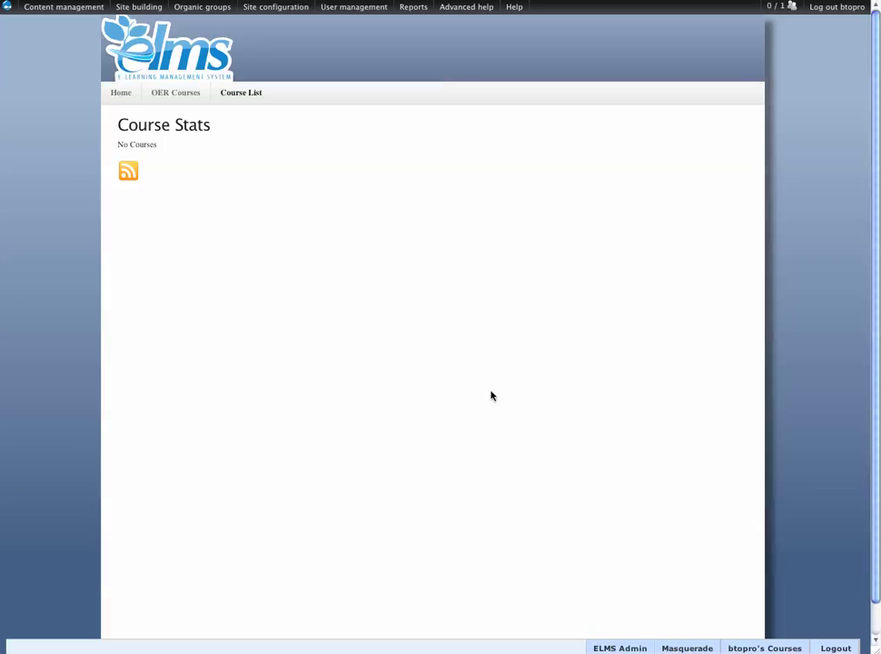
left_click(626, 648)
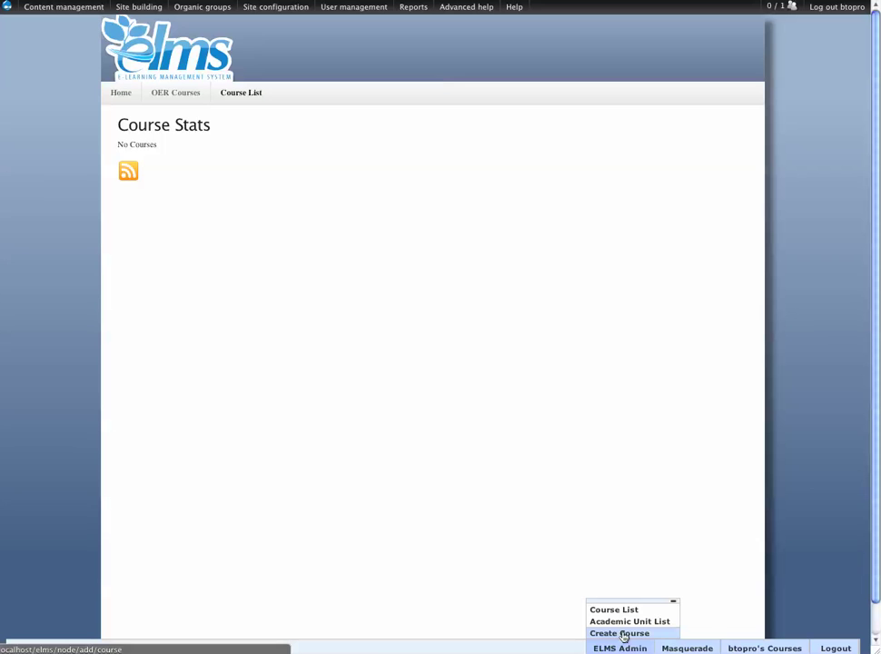
left_click(623, 634)
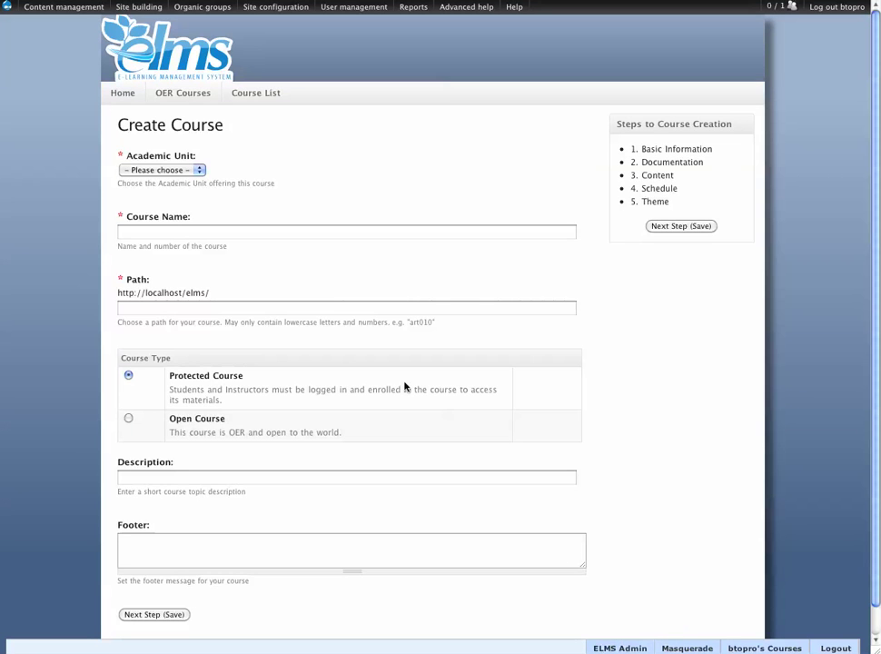
Choose Department 1 as the academic unit and name the course 'Music Course'.
left_click(158, 170)
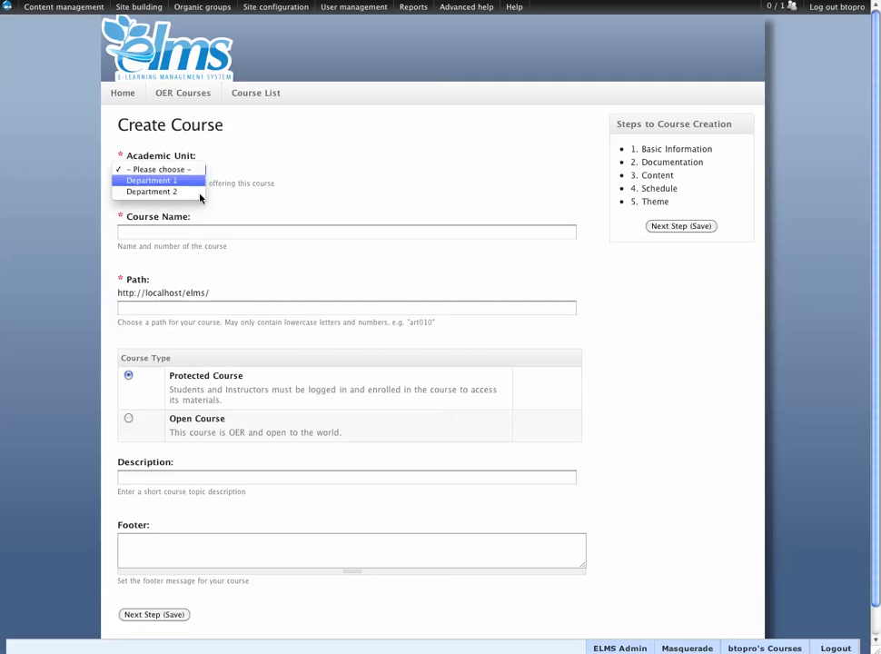
left_click(180, 184)
left_click(204, 231)
type("Music")
scroll(202, 229, "down", 1)
type("Course")
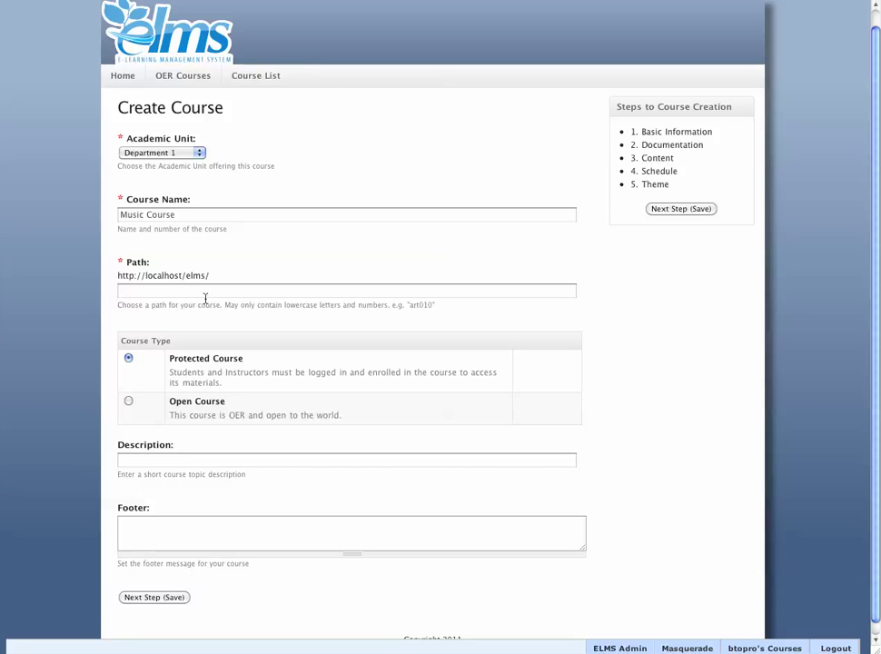
Fill in path music, description 'Listing pages only' and footer 'I did this in 2011', then save.
scroll(132, 333, "down", 1)
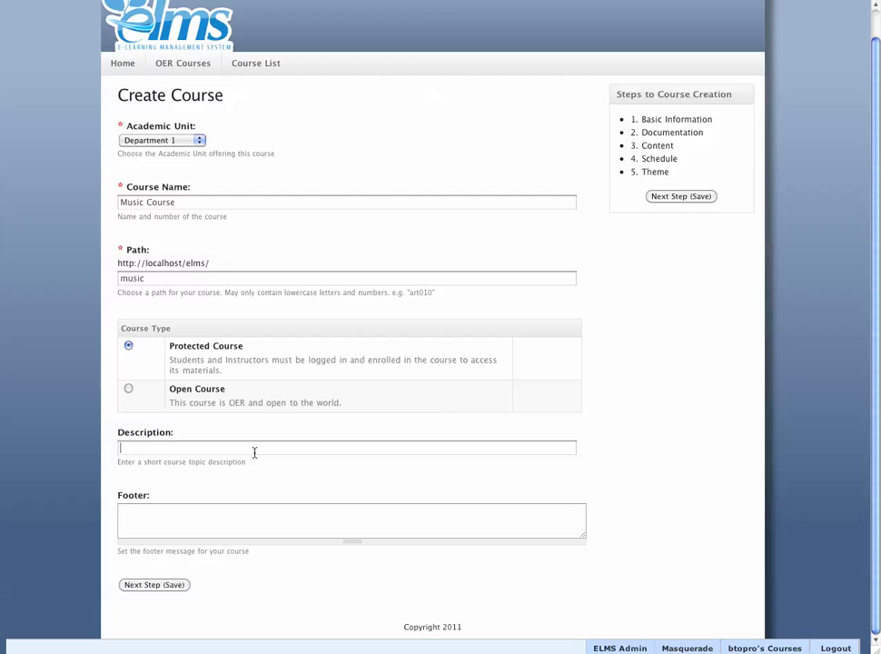
type("isting pages only")
key("Tab")
type("I did this in 2011")
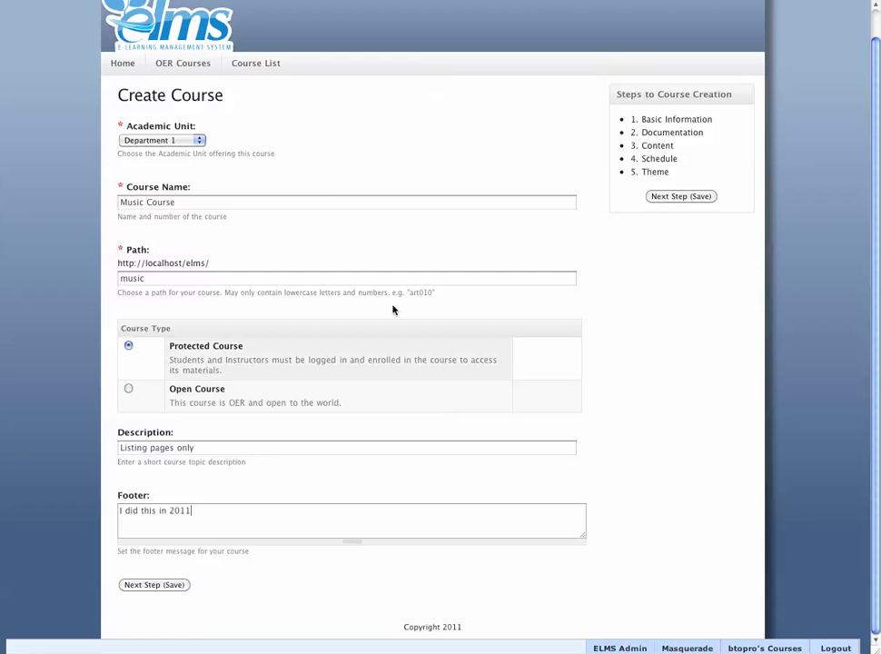
left_click_drag(616, 94, 690, 157)
left_click(649, 105)
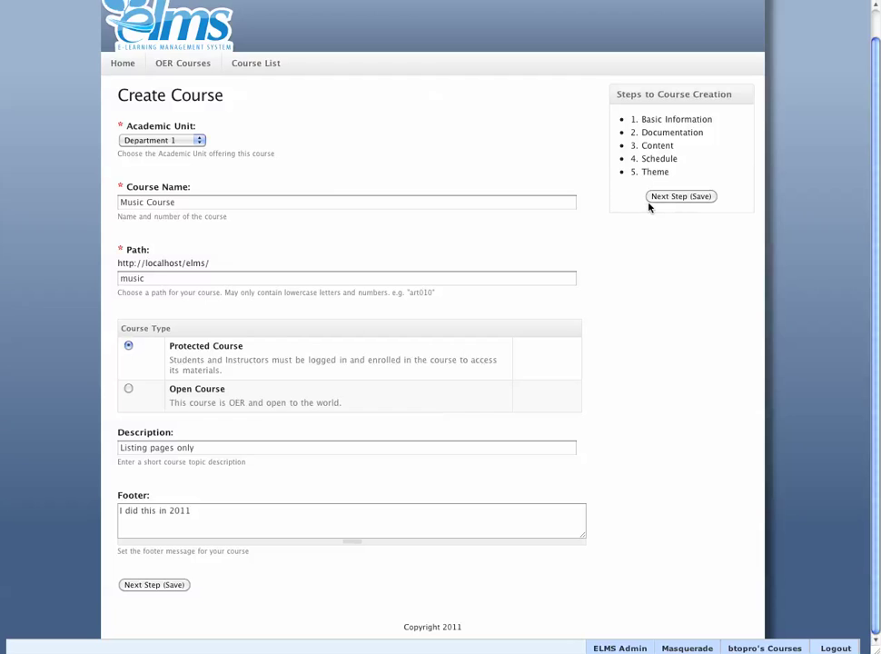
left_click(682, 198)
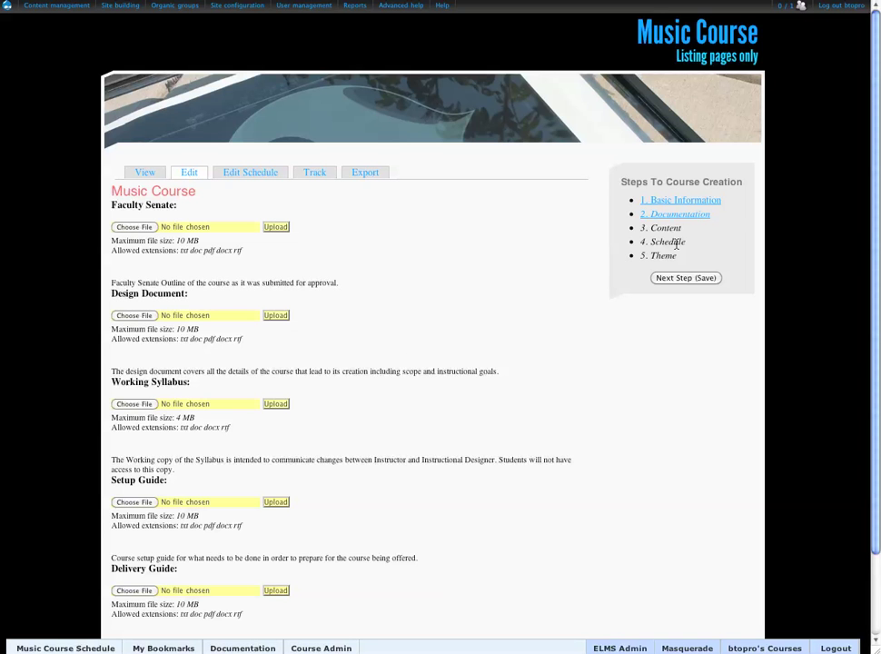
Skip the Faculty Senate, Design Document and Syllabus uploads and save the Documentation step.
scroll(584, 317, "down", 2)
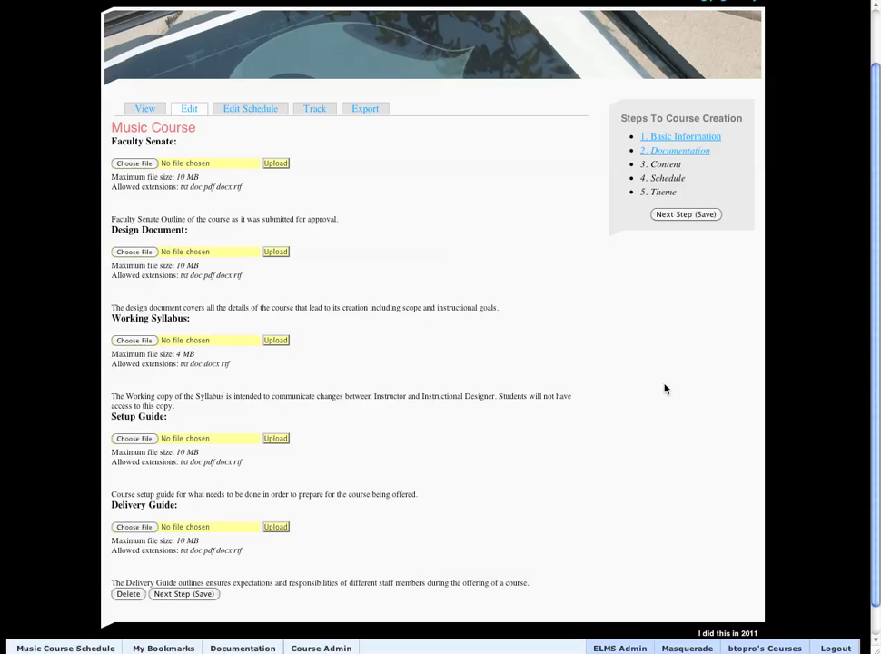
scroll(618, 345, "up", 1)
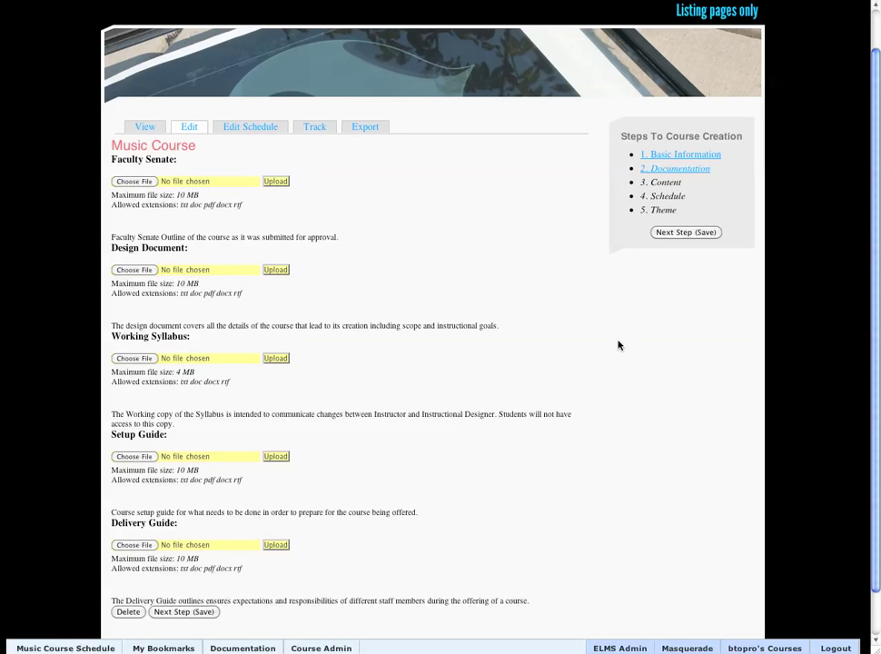
left_click(668, 235)
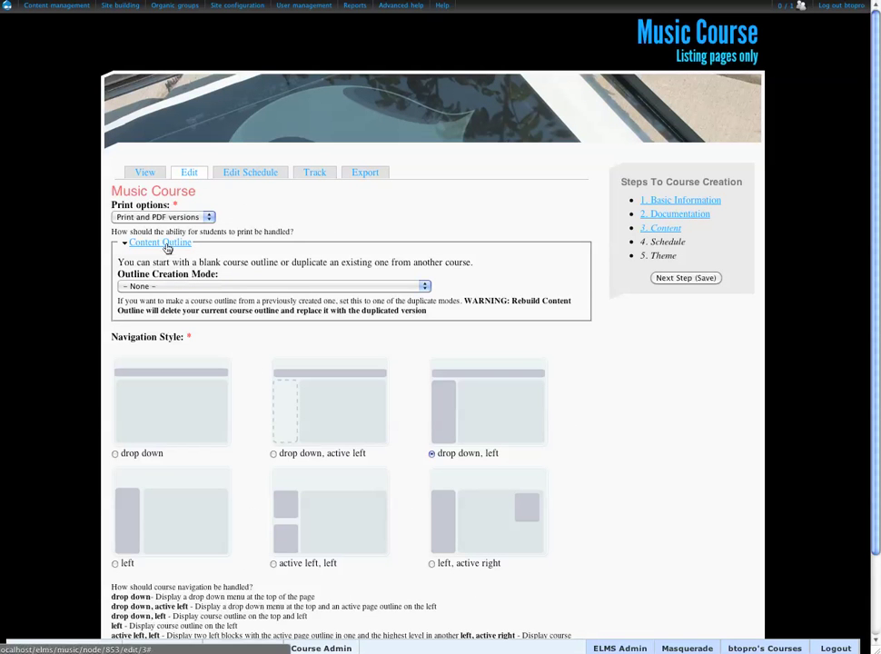
Try the duplicate-course outline option, revert Outline Creation Mode to None, and save the Content step.
left_click(252, 286)
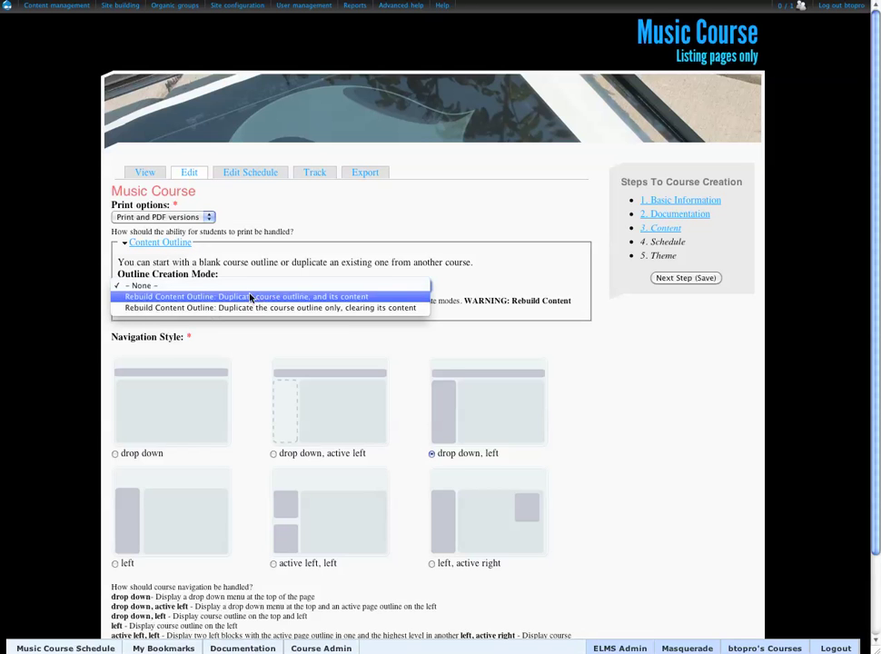
left_click(250, 299)
left_click(146, 333)
left_click(146, 333)
left_click(187, 287)
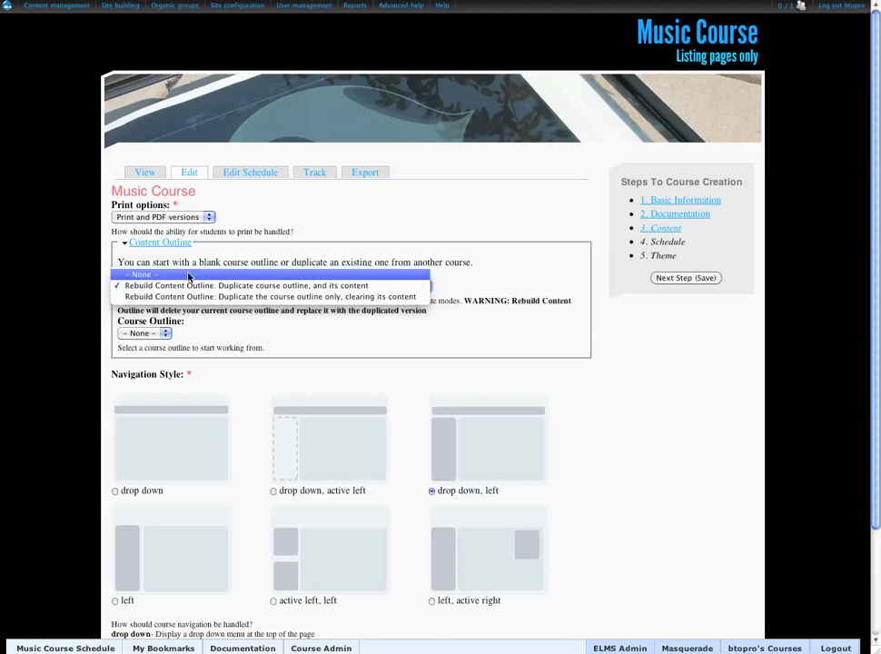
left_click(218, 274)
scroll(586, 378, "down", 1)
left_click(671, 243)
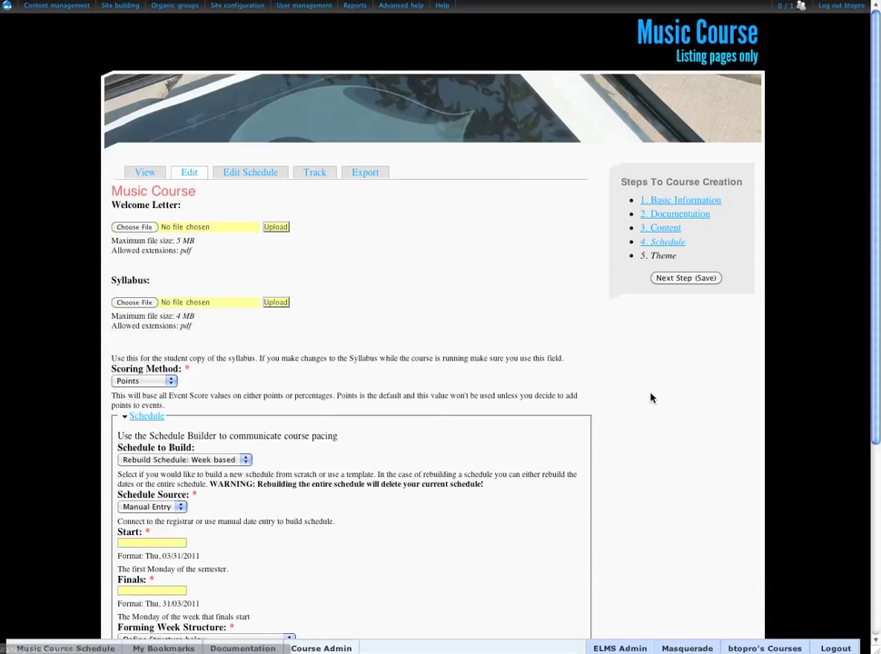
Set the start date to March 7, 2011 and the finals date to March 21, 2011.
scroll(273, 308, "down", 3)
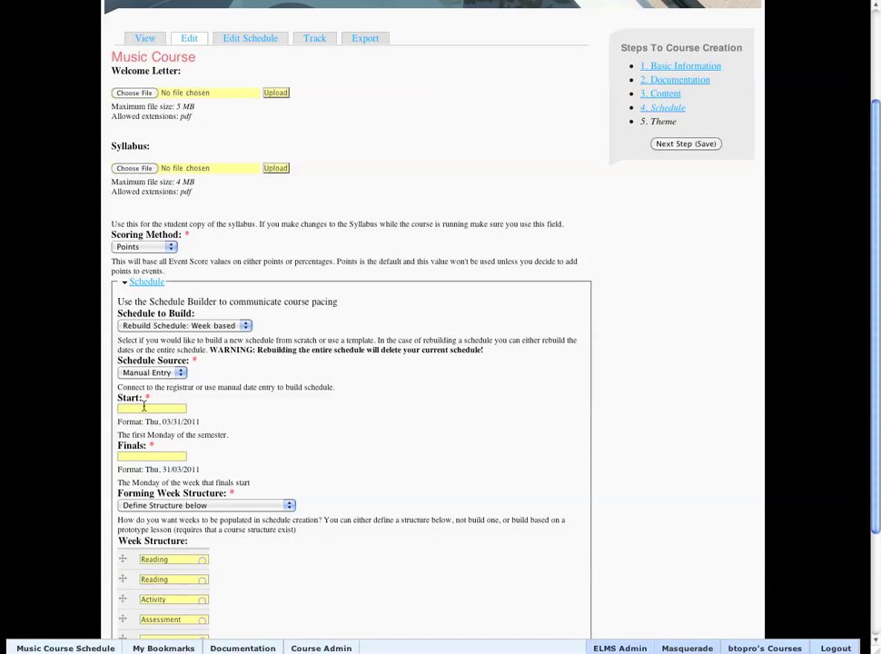
left_click(144, 408)
left_click(149, 484)
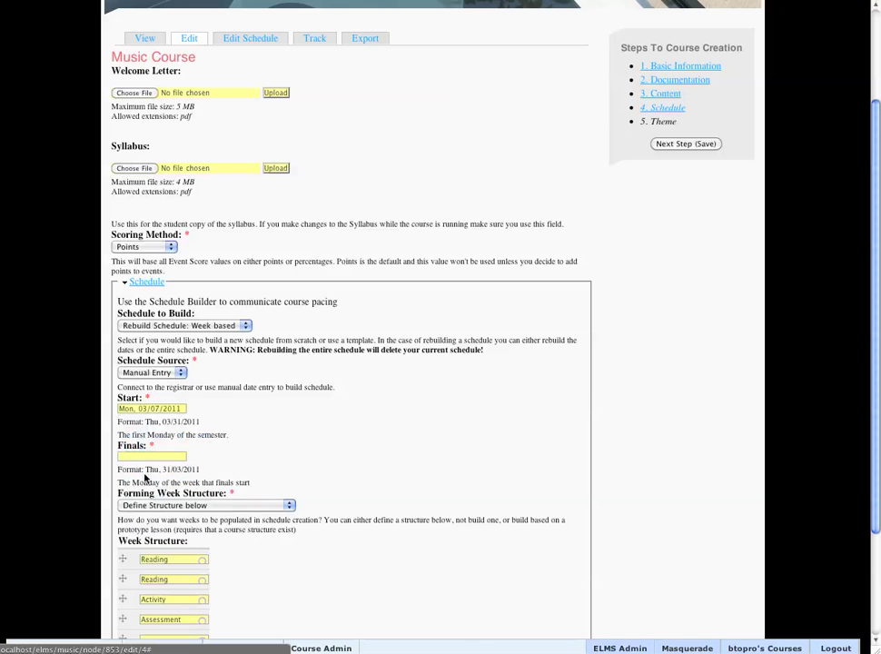
left_click(147, 456)
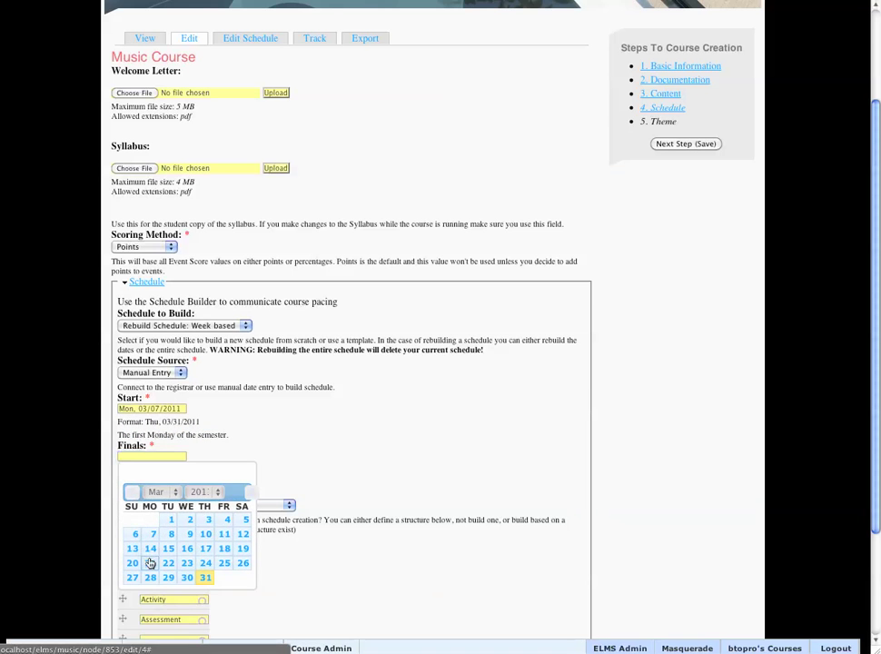
left_click(149, 564)
Save the schedule, then save the Theme step with chamfer selected.
scroll(660, 227, "up", 1)
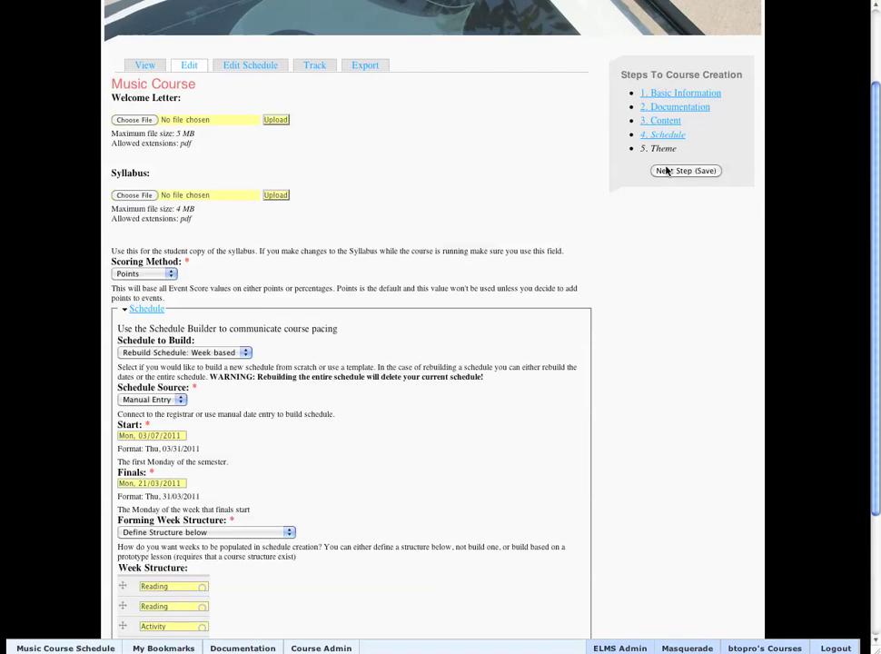
scroll(636, 297, "down", 4)
scroll(637, 297, "up", 5)
left_click(683, 230)
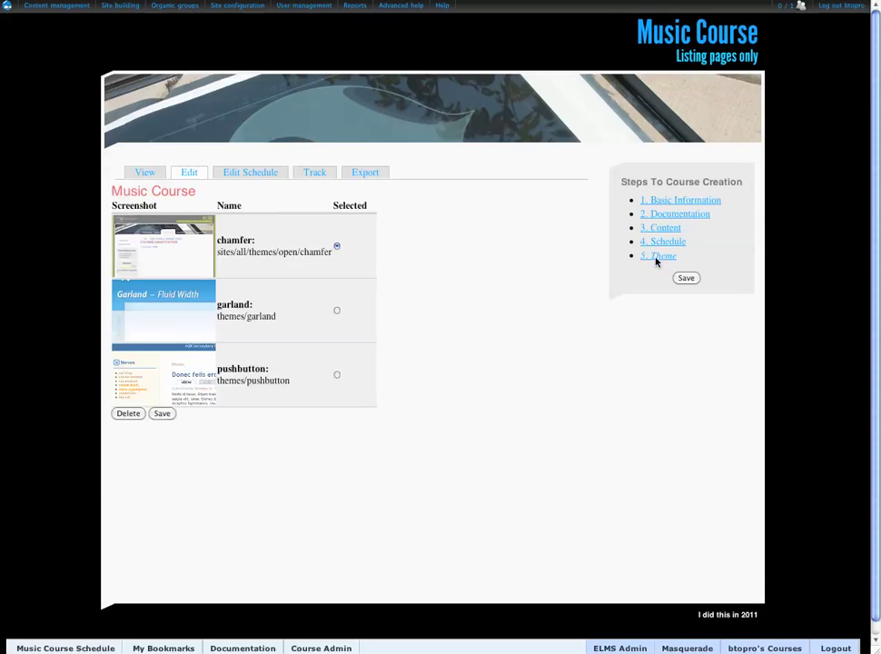
left_click(683, 280)
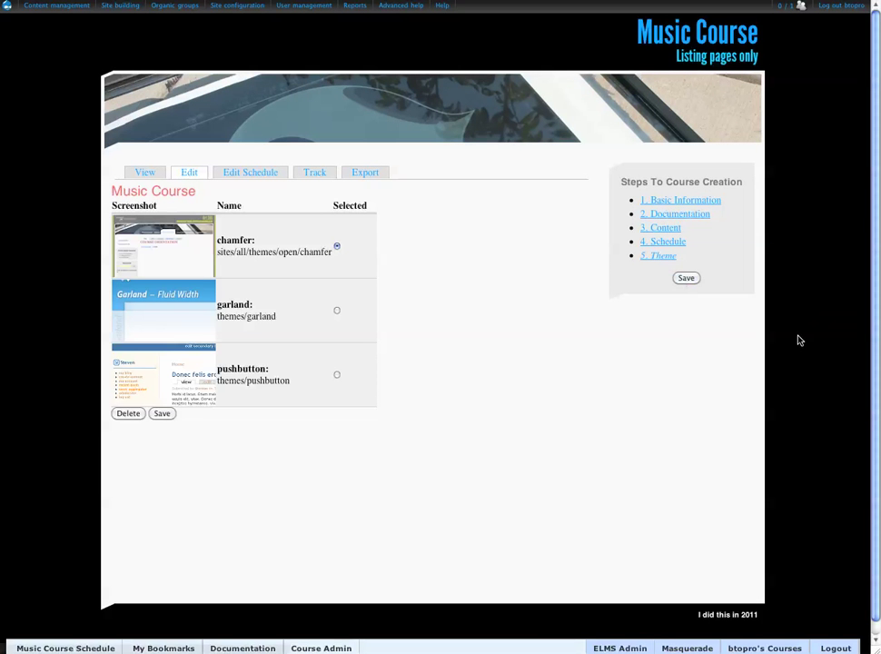